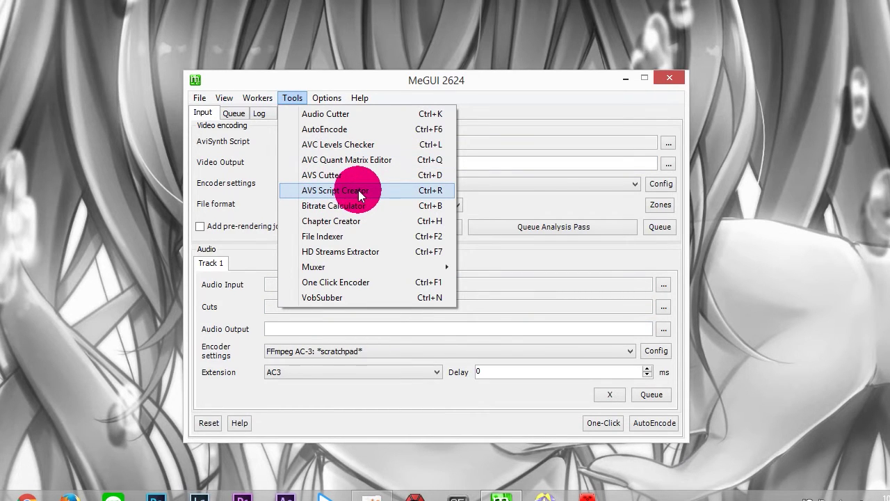
Load D:\Video\Raw\c13.mp4 as the video input of the AVS Script Creator, opening it with DirectShowSource
left_click(358, 190)
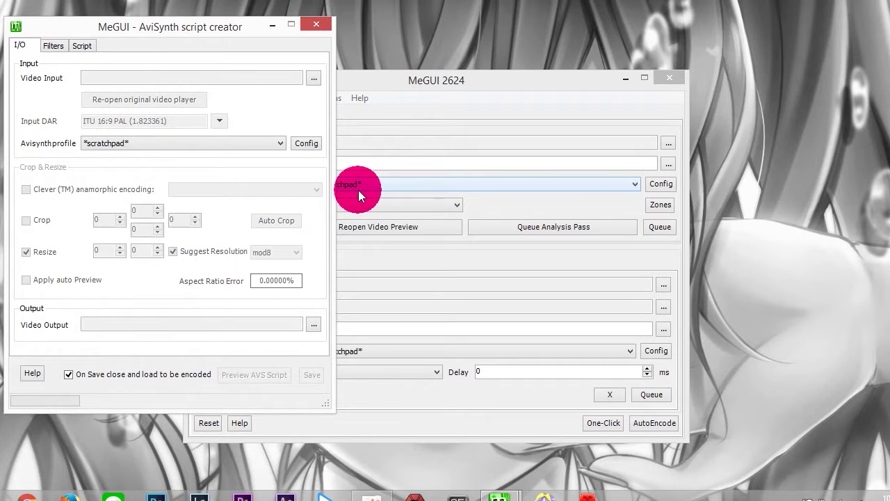
left_click(313, 78)
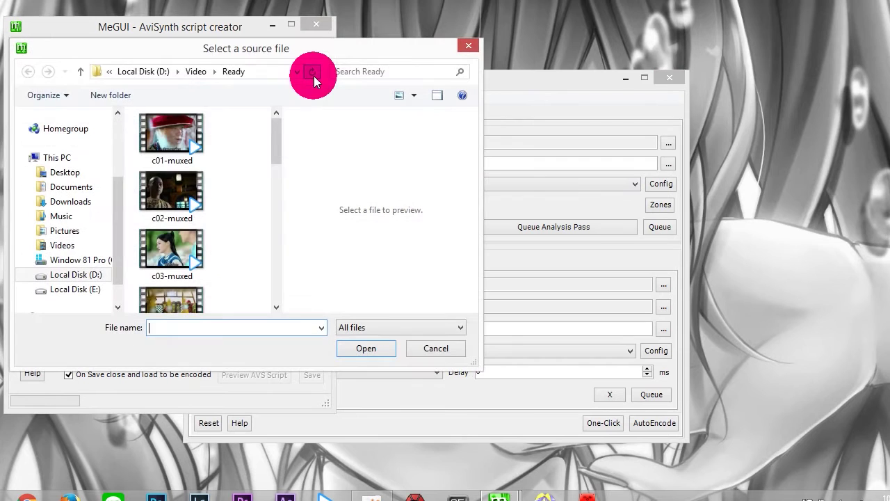
left_click(199, 72)
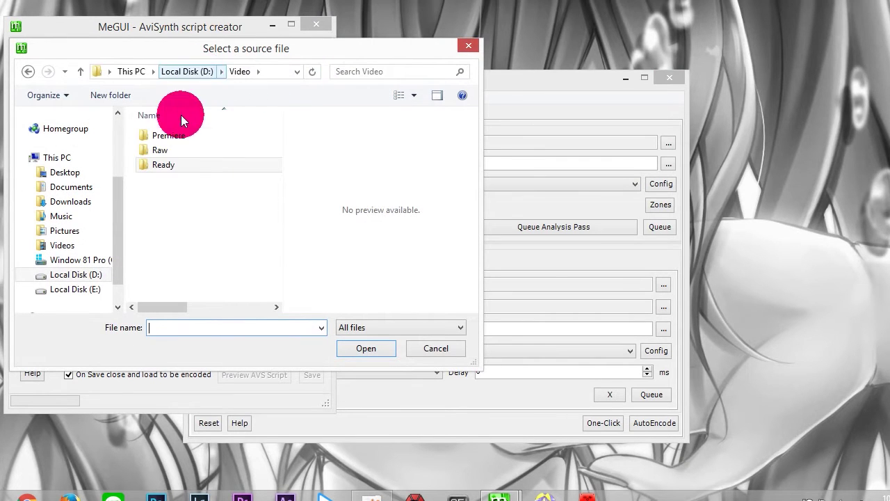
double_click(180, 150)
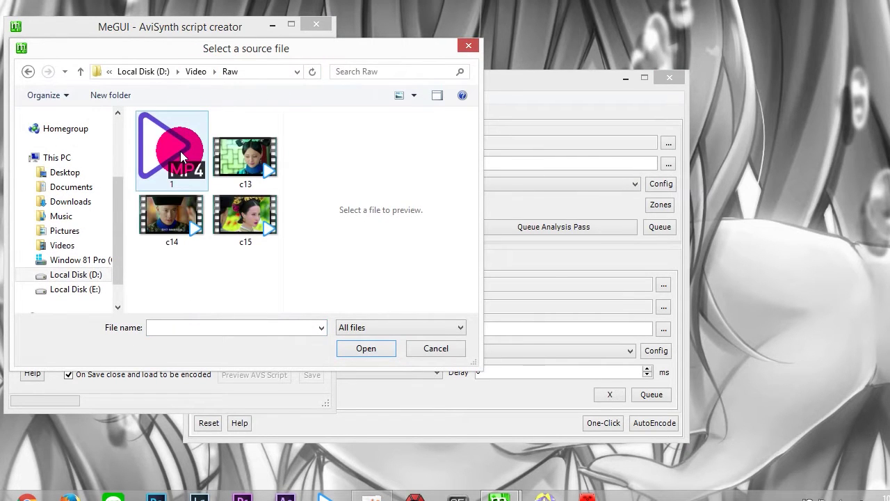
left_click(224, 170)
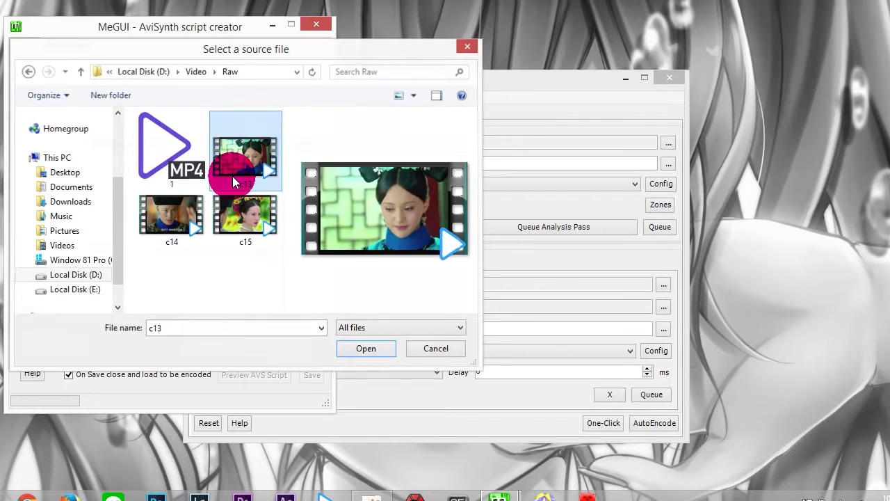
double_click(233, 181)
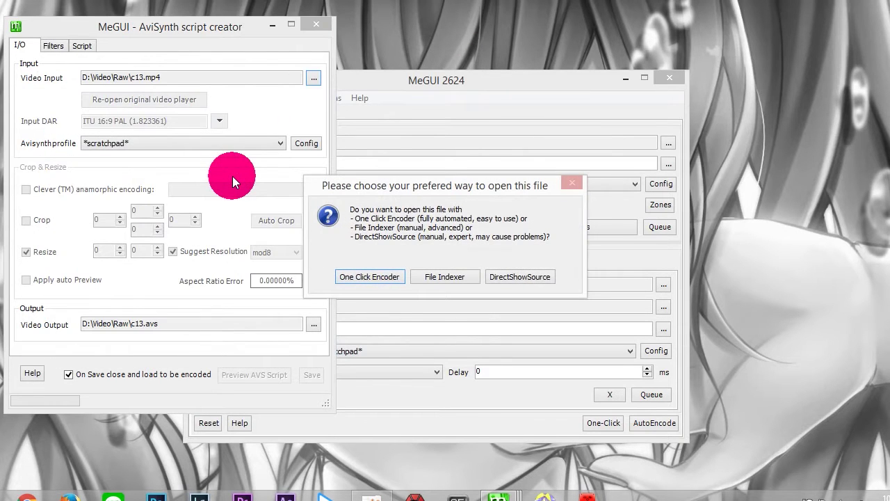
left_click(515, 276)
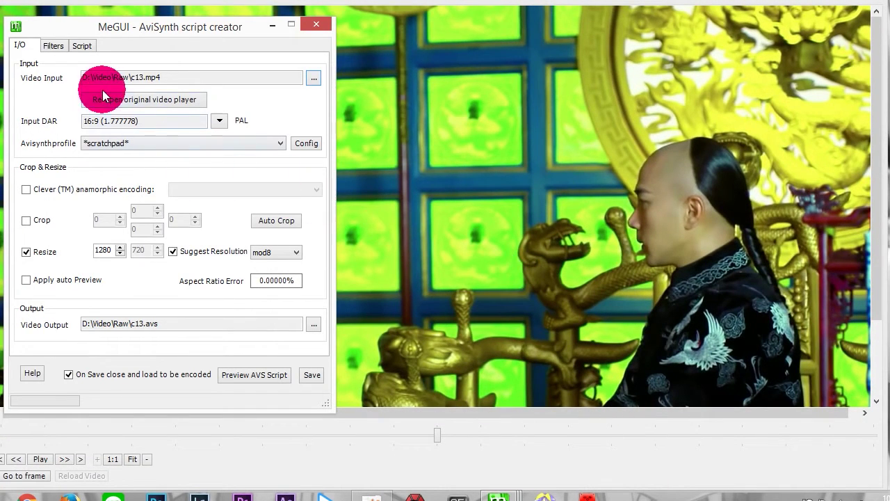
Add the subtitle file D:\sub\c13.ass to the AviSynth script's filters
left_click(50, 47)
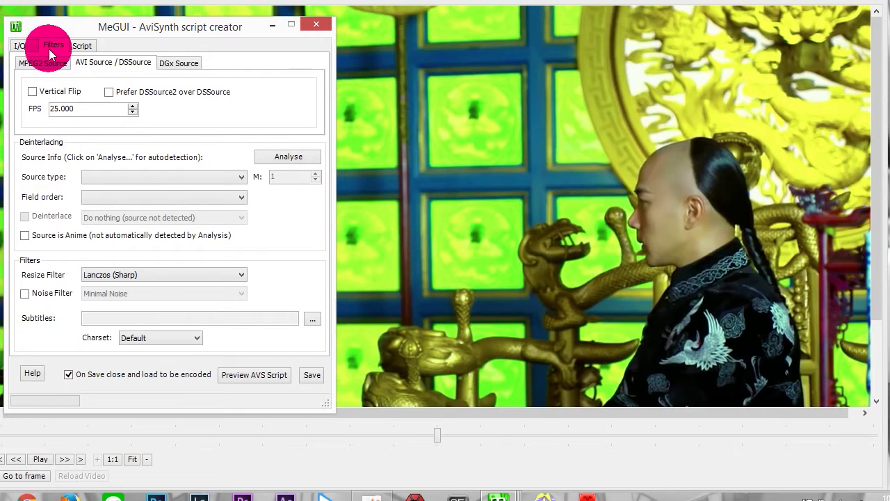
left_click(306, 317)
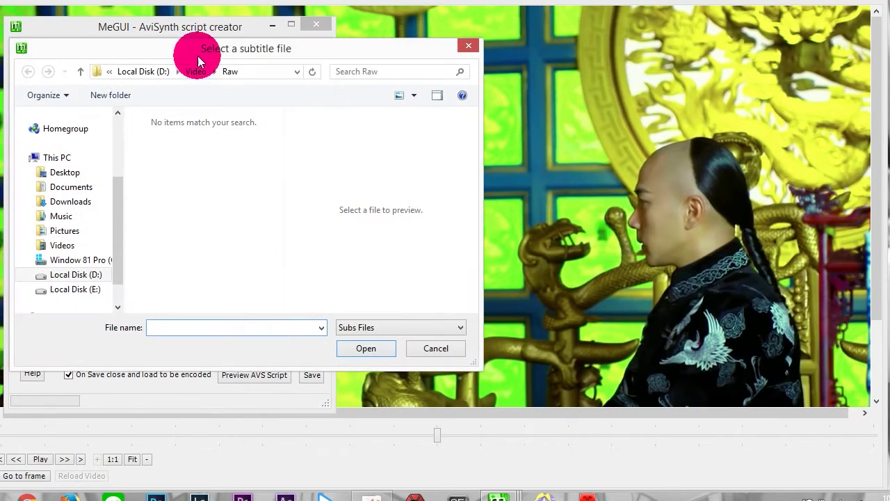
left_click(166, 71)
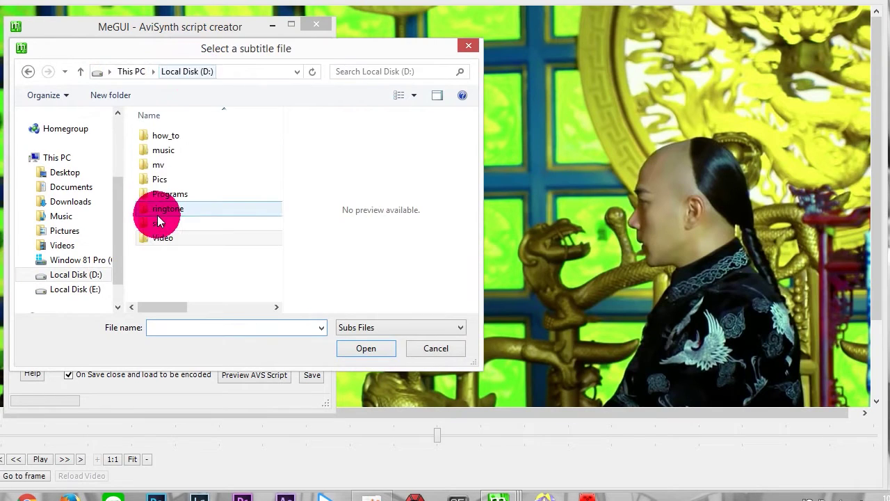
double_click(158, 223)
left_click_drag(276, 157, 279, 221)
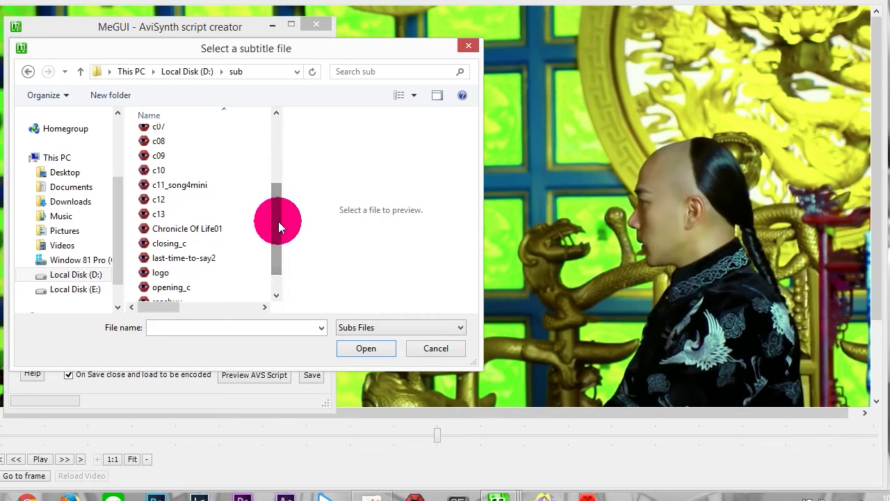
double_click(250, 208)
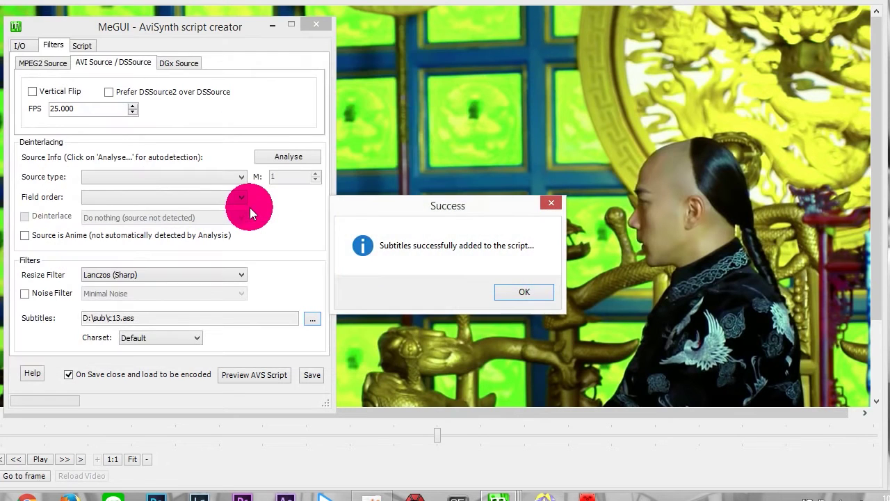
left_click(519, 292)
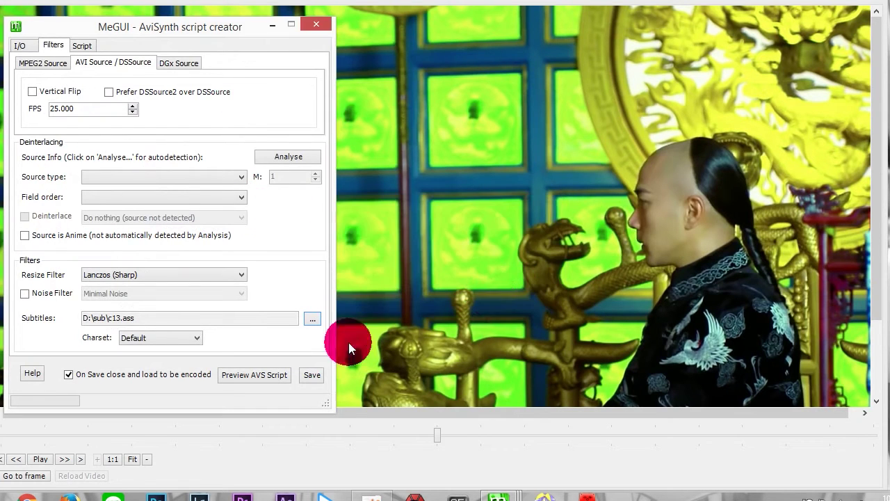
Preview the AVS script and examine the subtitles in the lower part of the video frame
left_click(281, 379)
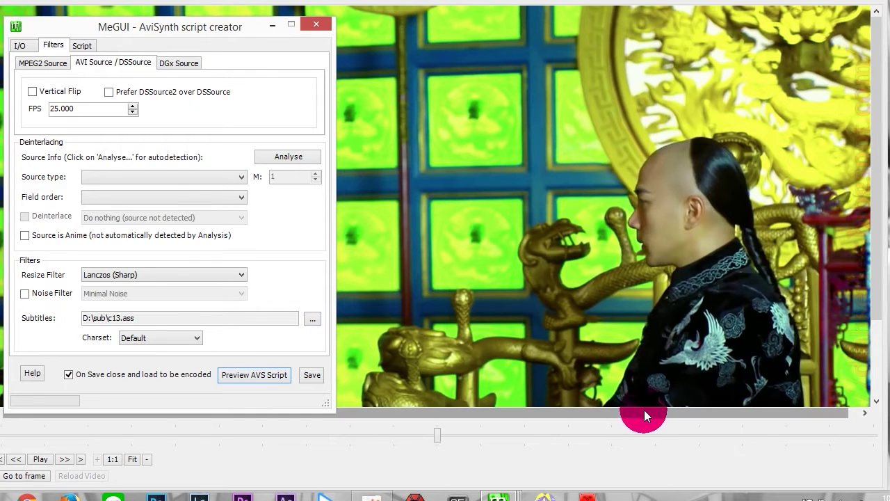
left_click_drag(644, 411, 672, 413)
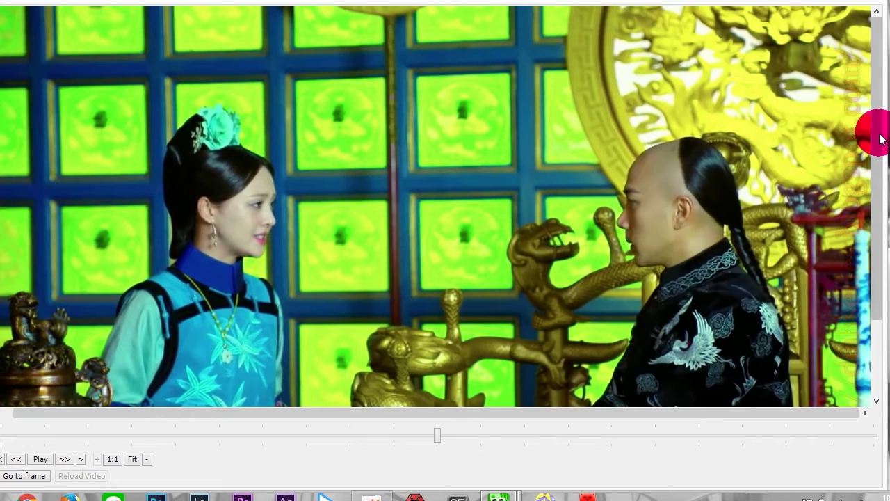
left_click_drag(875, 135, 870, 255)
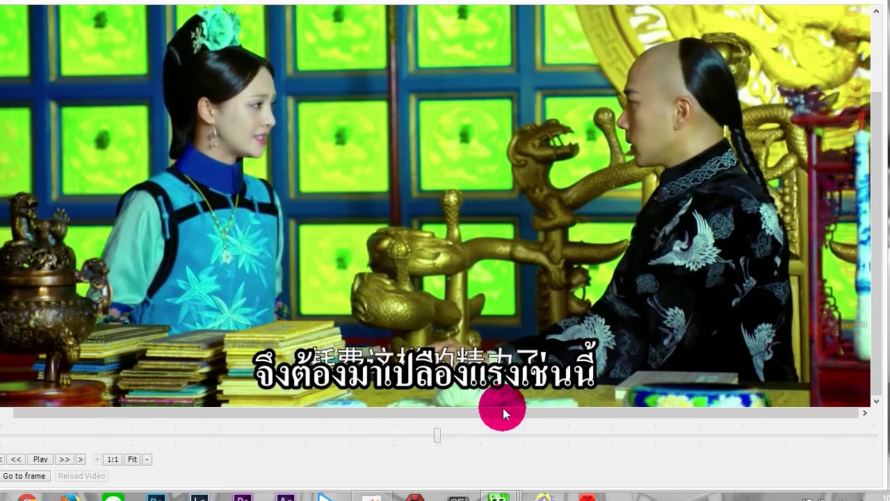
mouse_move(495, 490)
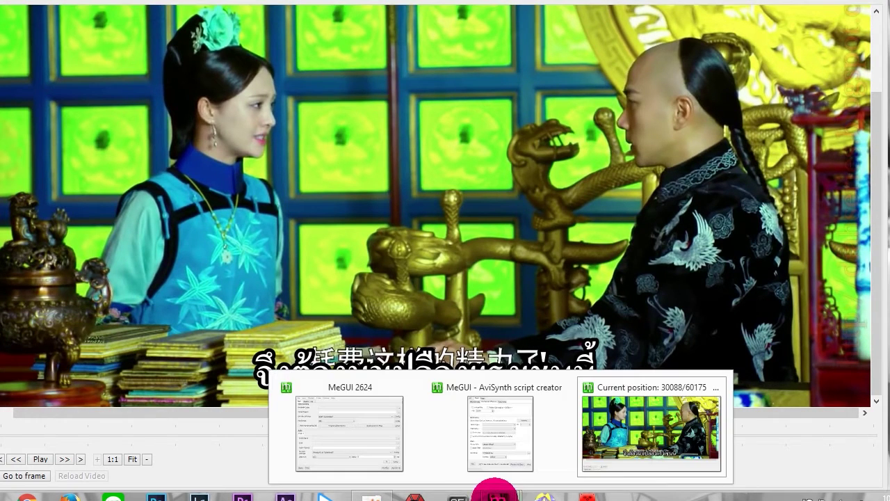
Save the script so it loads for encoding, and set the video output to D:\Video\Raw\c13_.mp4
left_click(493, 456)
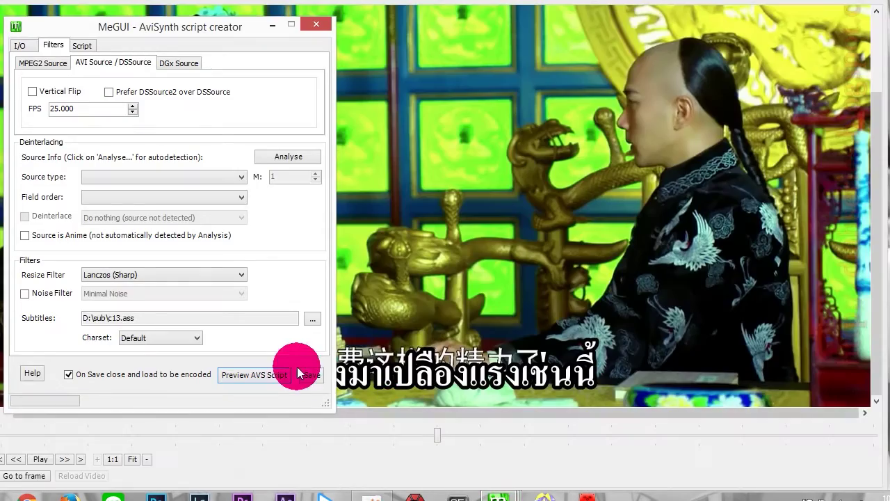
left_click(311, 374)
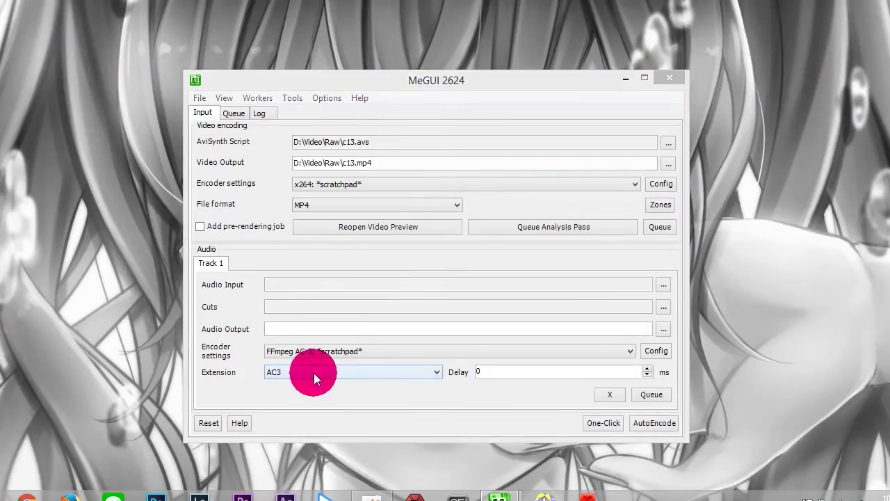
mouse_move(501, 487)
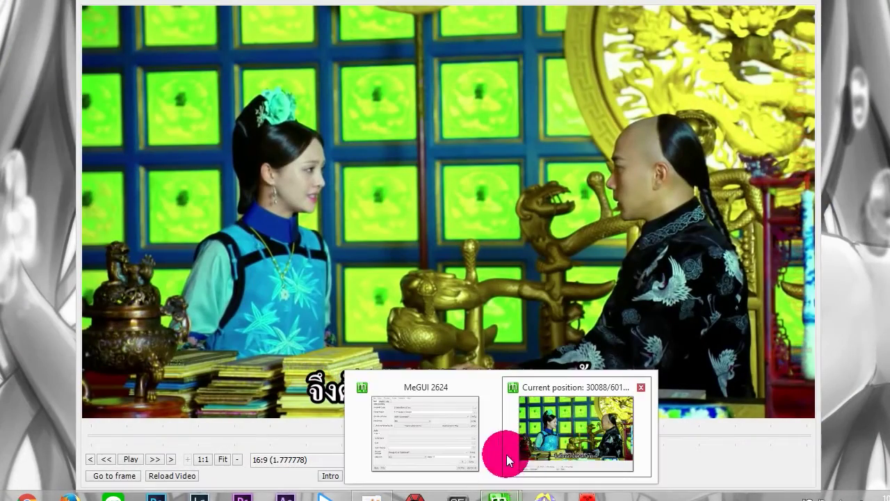
left_click(459, 446)
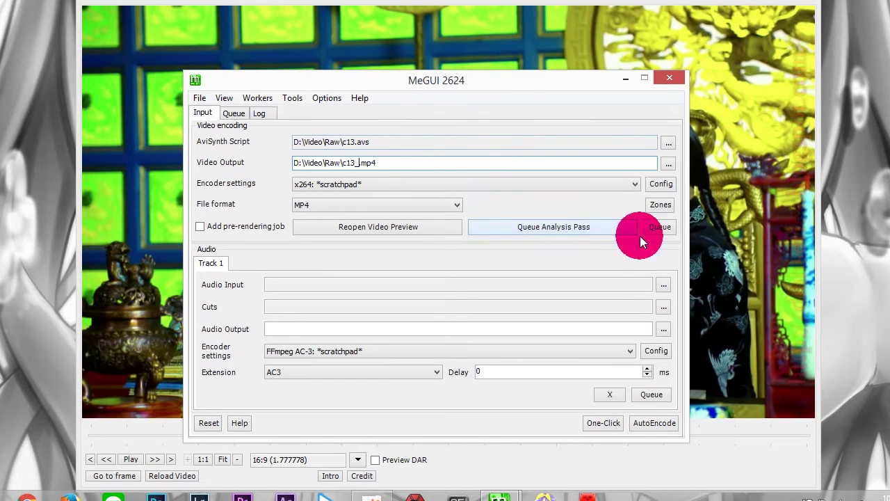
Load D:\Video\Raw\c13.mp4 as the audio input and queue both the audio and the video encoding jobs
left_click(662, 284)
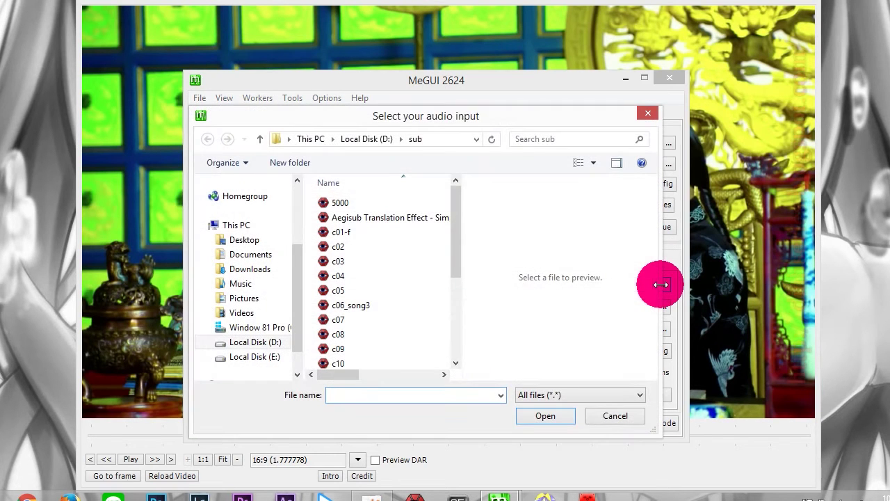
left_click(378, 139)
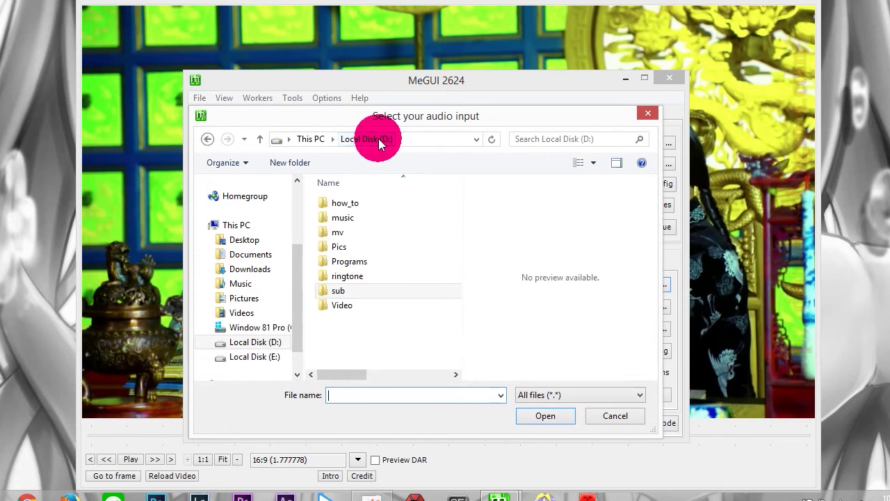
double_click(365, 299)
double_click(359, 219)
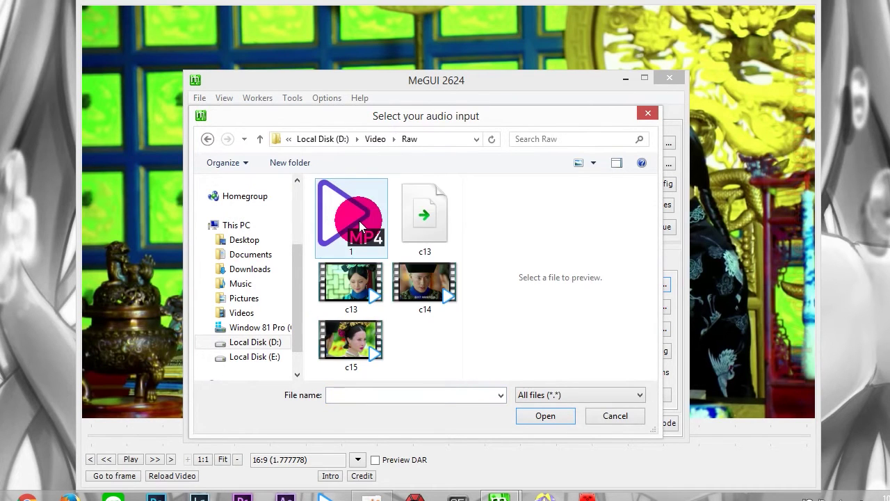
double_click(370, 284)
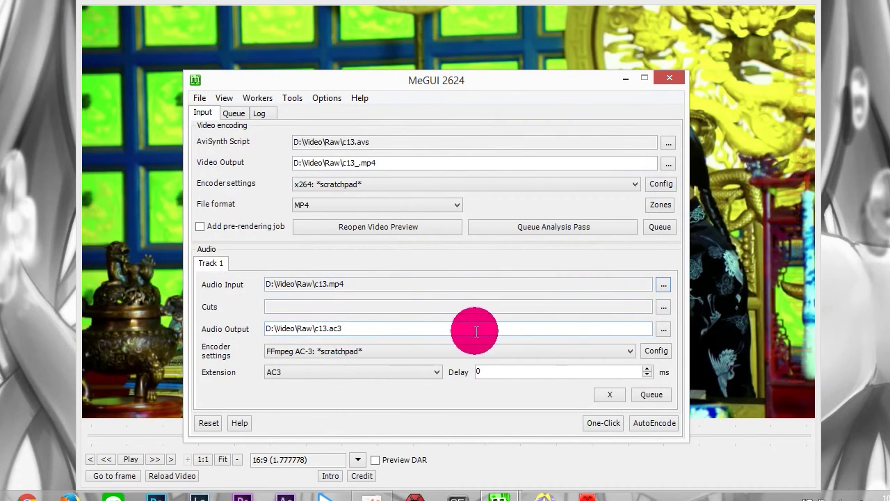
left_click(653, 398)
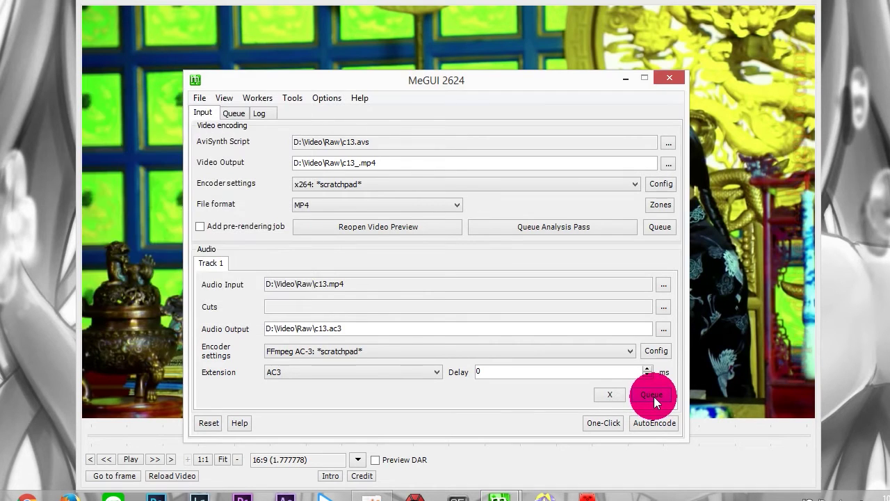
left_click(664, 229)
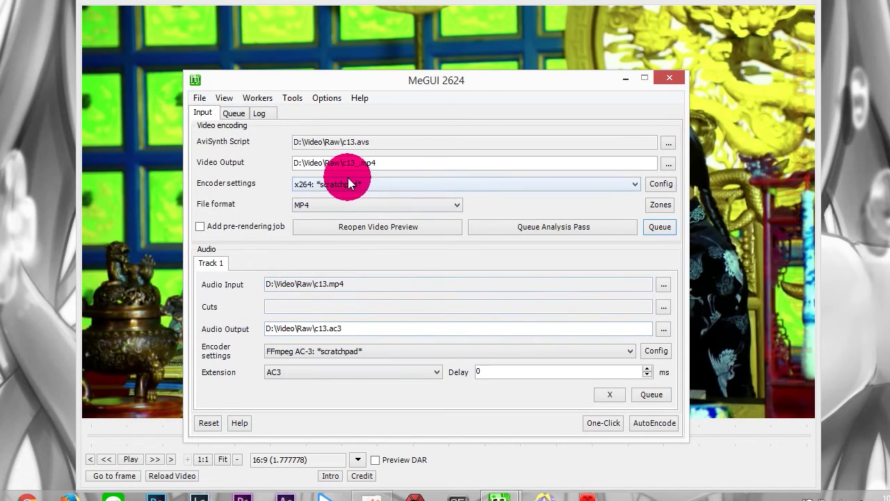
Open the MP4 Muxer and load the encoded video c13_.mp4 from D:\Video\Raw as its video input
left_click(291, 98)
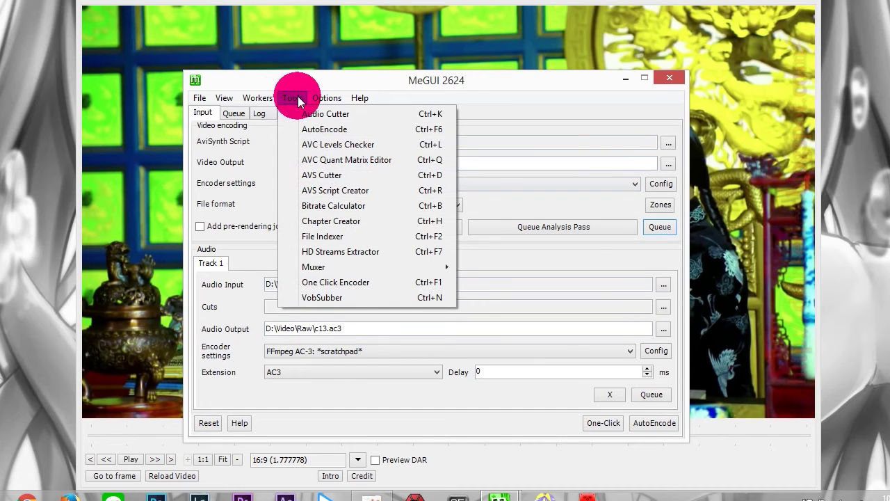
mouse_move(371, 266)
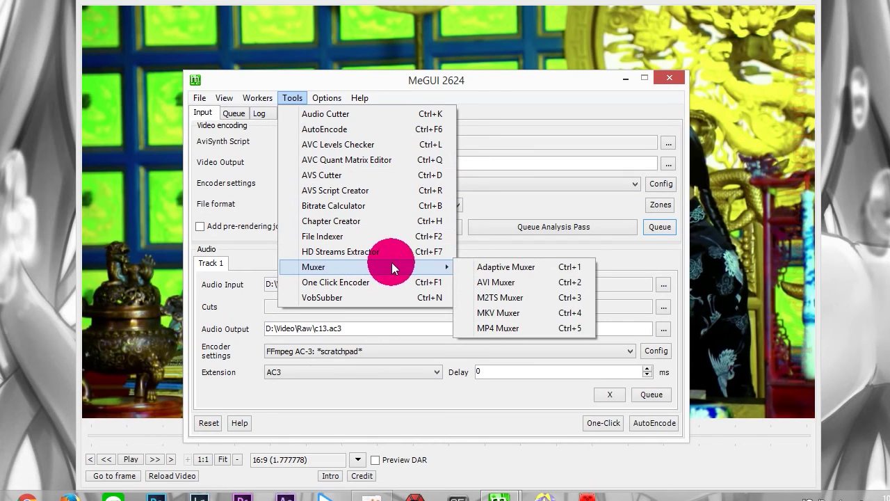
left_click(497, 326)
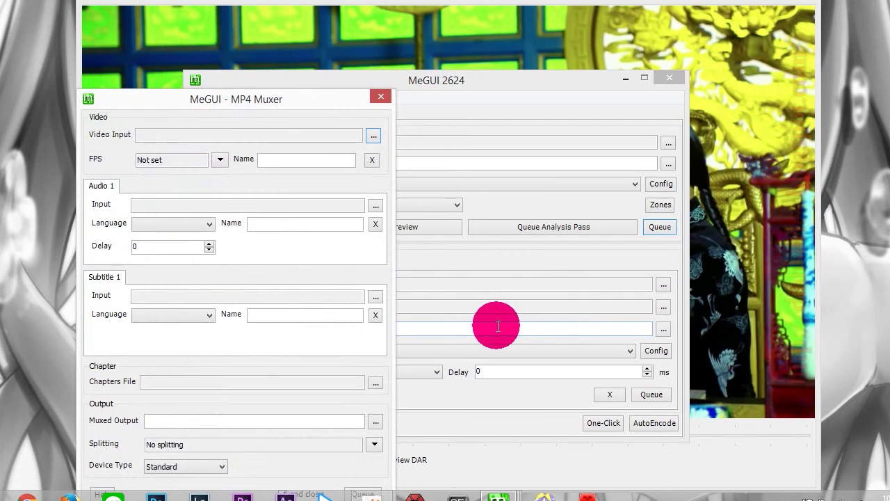
left_click(371, 137)
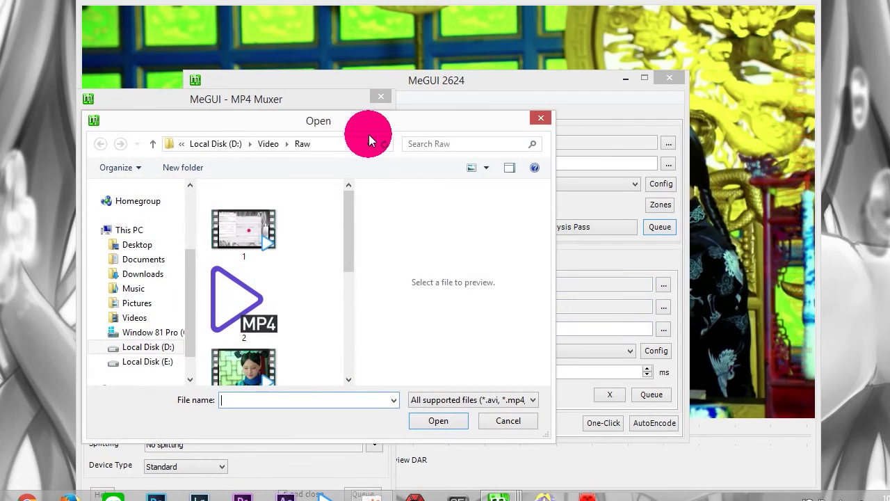
left_click_drag(342, 204, 354, 249)
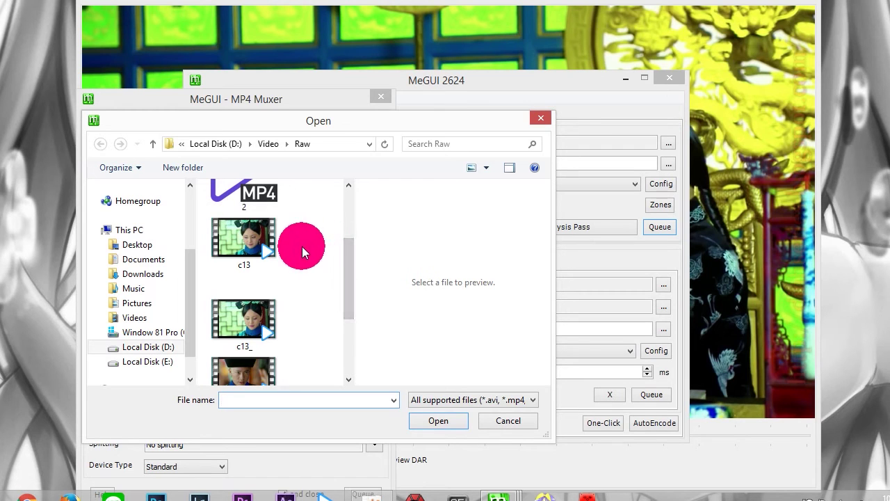
left_click(245, 355)
left_click(438, 421)
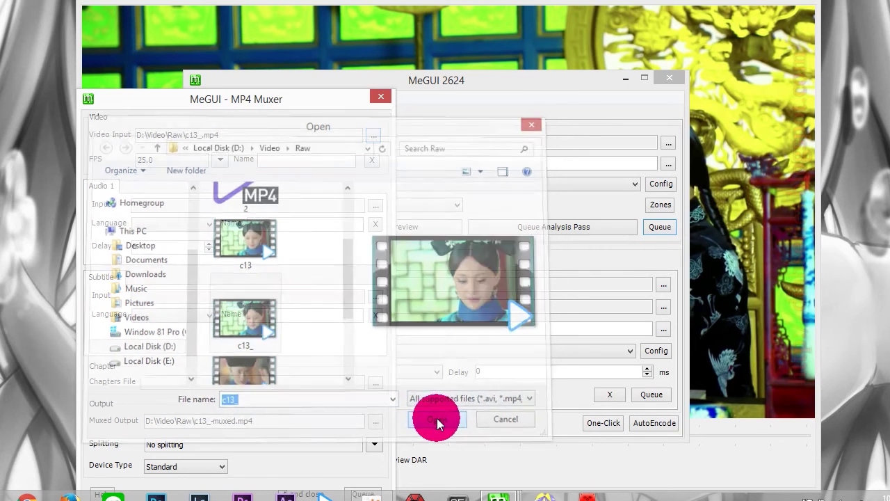
Add c13.ac3 from D:\Video\Raw as the muxer's first audio track and queue the muxing job
left_click(374, 206)
left_click_drag(347, 214, 351, 254)
left_click(263, 271)
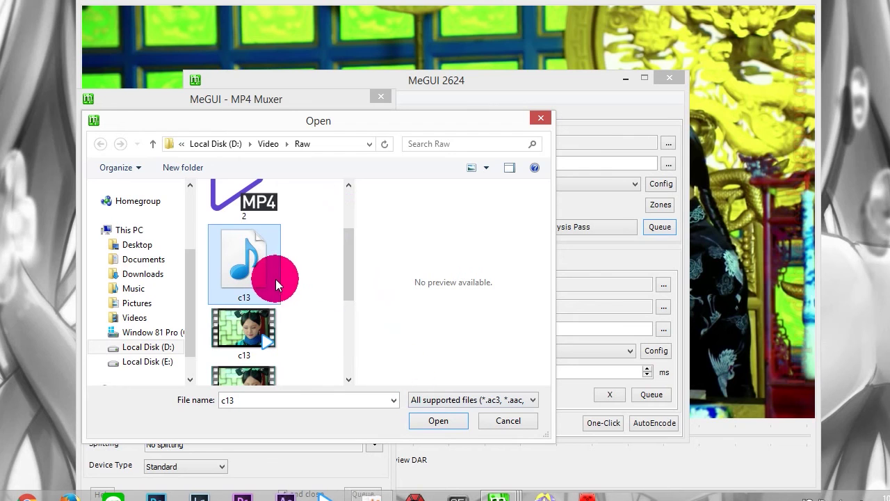
left_click(427, 424)
left_click_drag(244, 99, 328, 5)
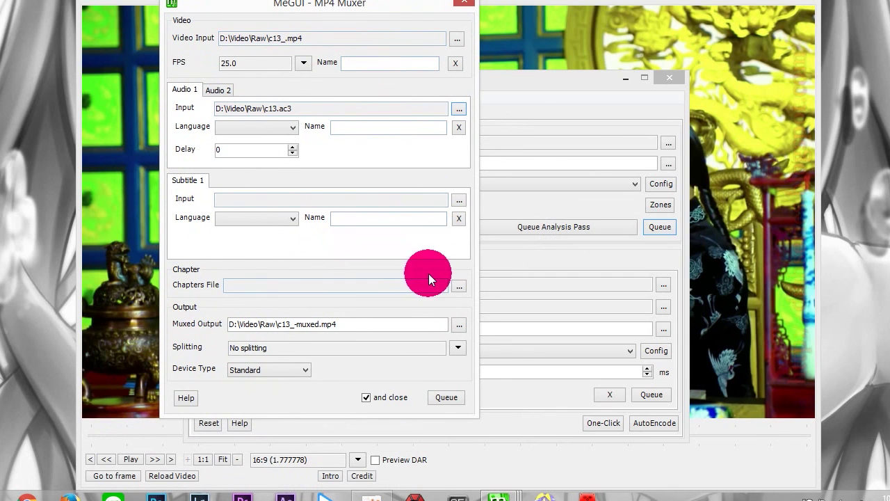
left_click(454, 400)
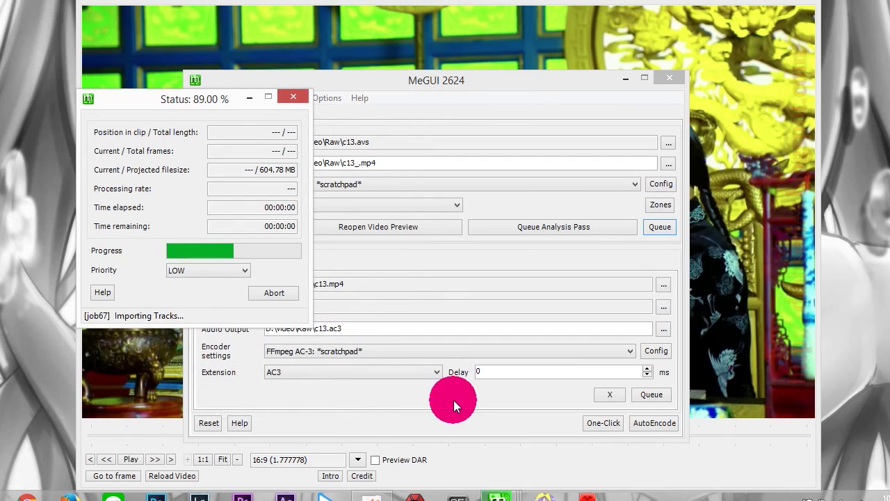